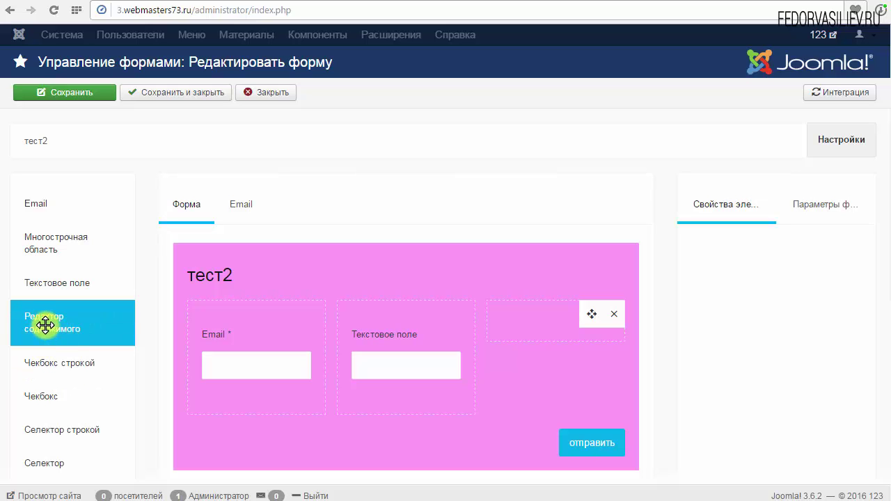
Add a "Редактор содержимого" element to the first column of the form тест2, below the Email field
left_click_drag(53, 324, 229, 369)
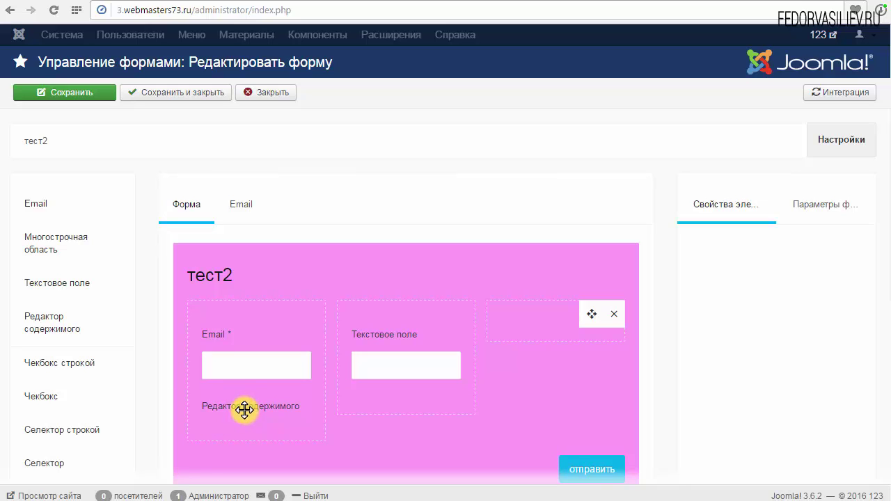
left_click_drag(244, 404, 256, 352)
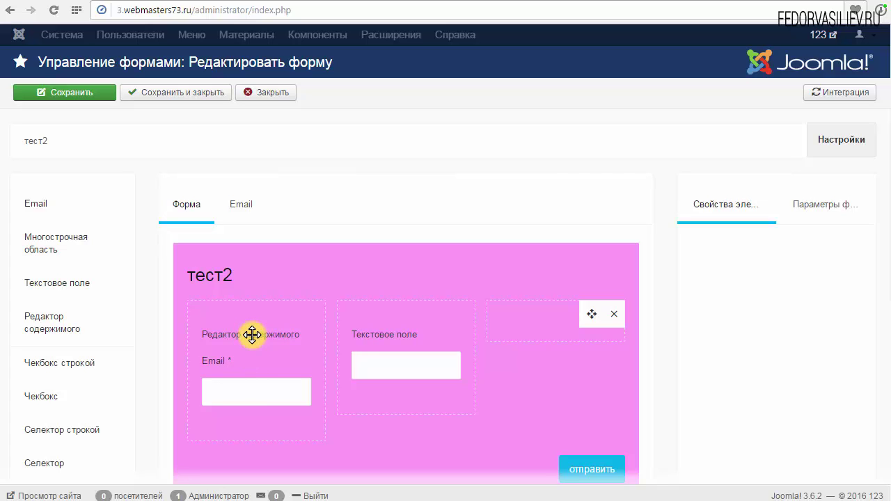
left_click_drag(252, 335, 233, 420)
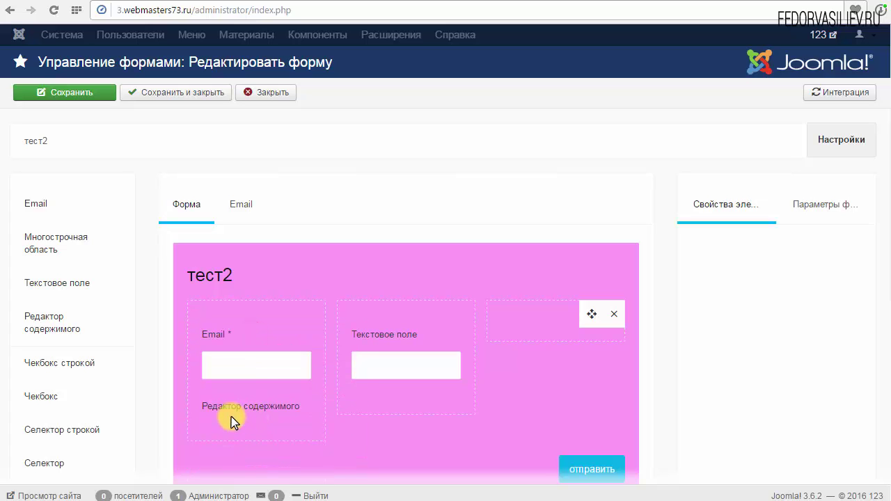
Open the text editor of the new "Редактор содержимого" element and replace its sample text with "текст"
left_click(256, 411)
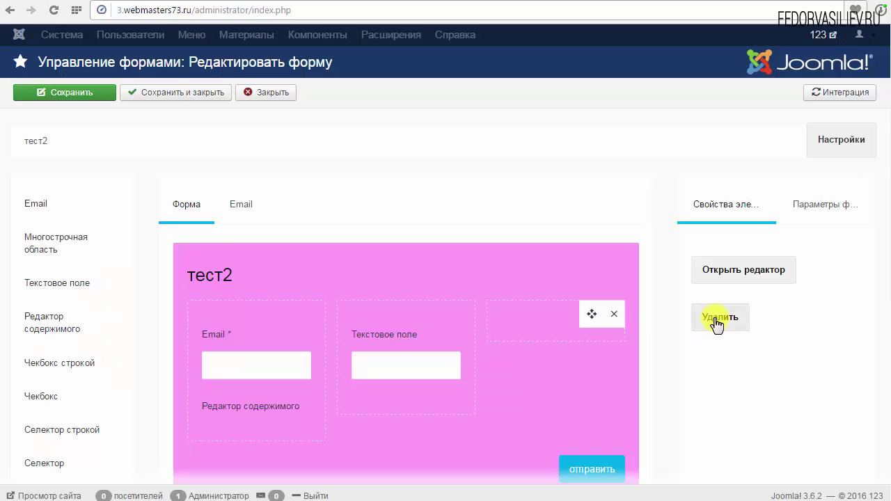
left_click(739, 276)
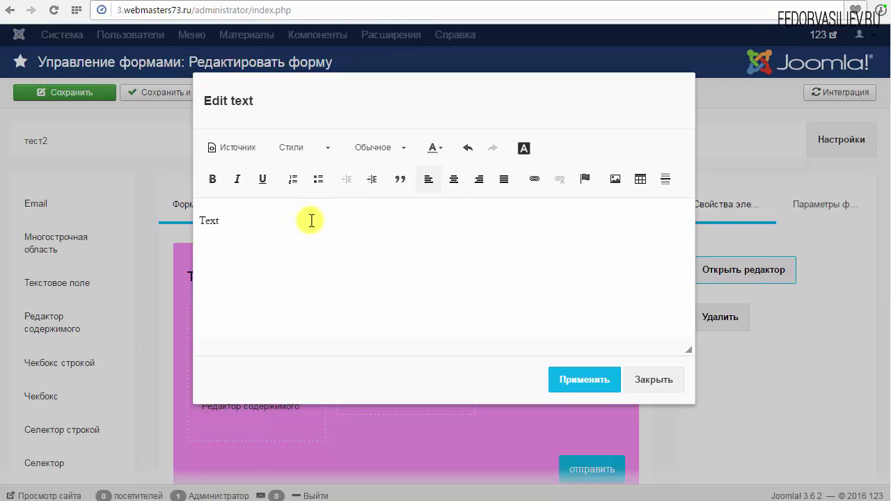
double_click(240, 227)
left_click(238, 147)
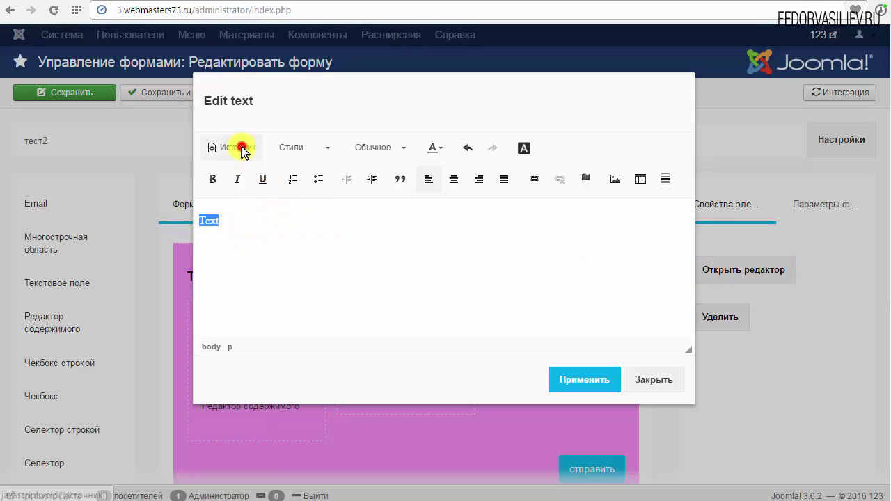
left_click(237, 148)
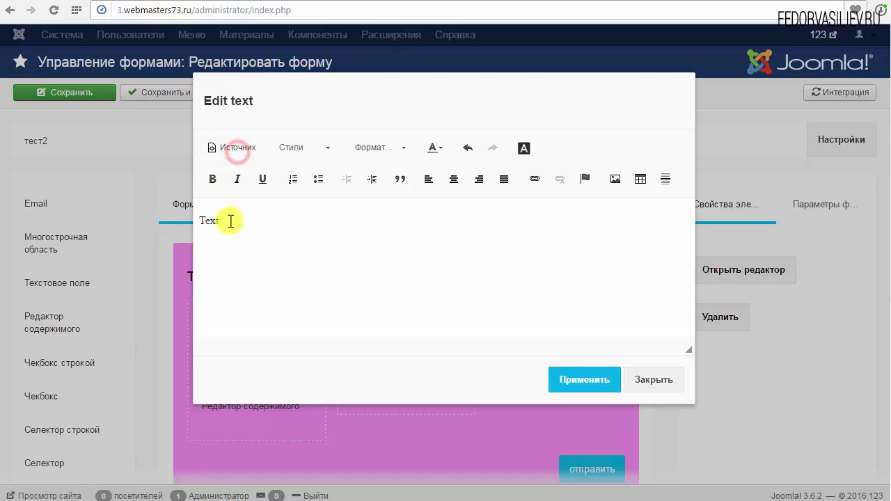
double_click(238, 216)
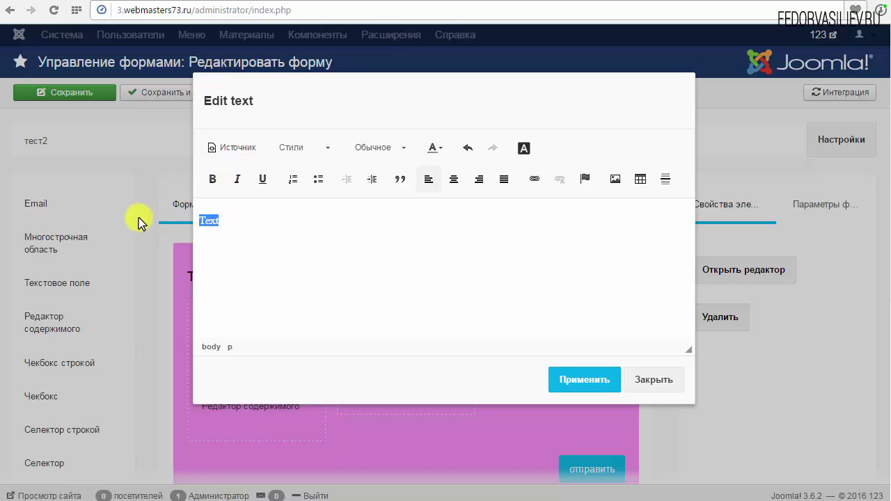
double_click(235, 214)
Try centring the word "текст" and review its alignment style in the HTML source
left_click(454, 179)
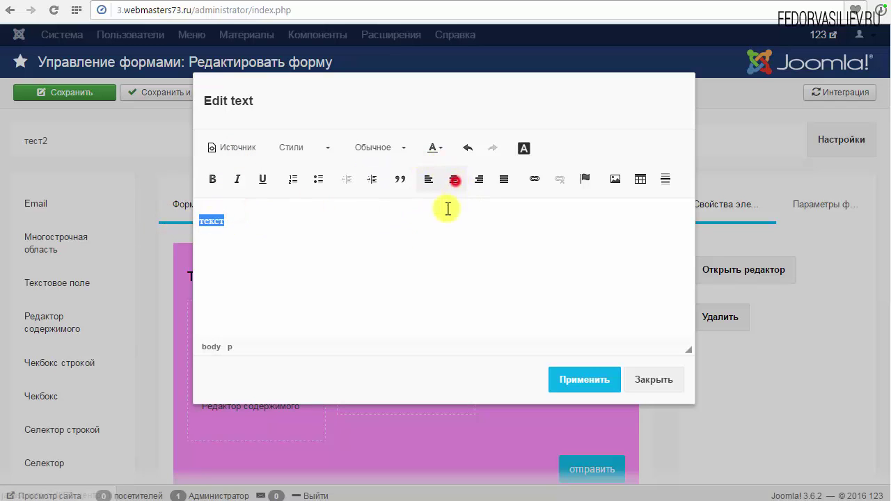
left_click(453, 179)
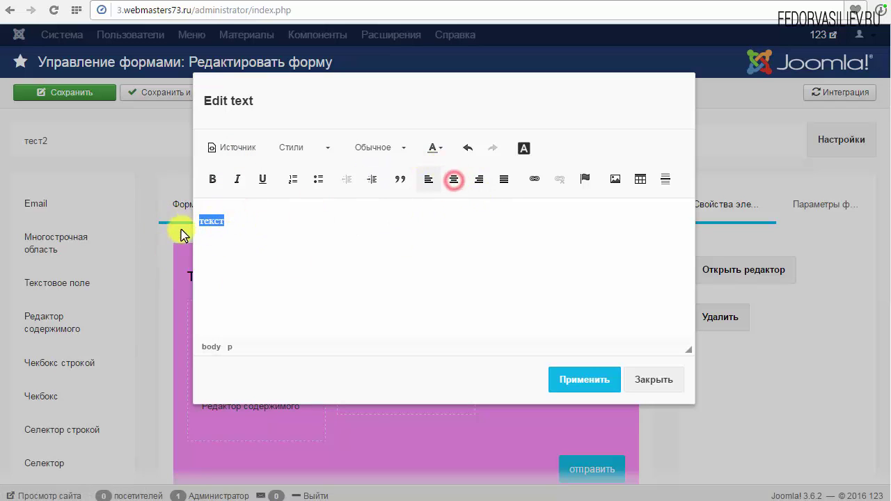
left_click(236, 149)
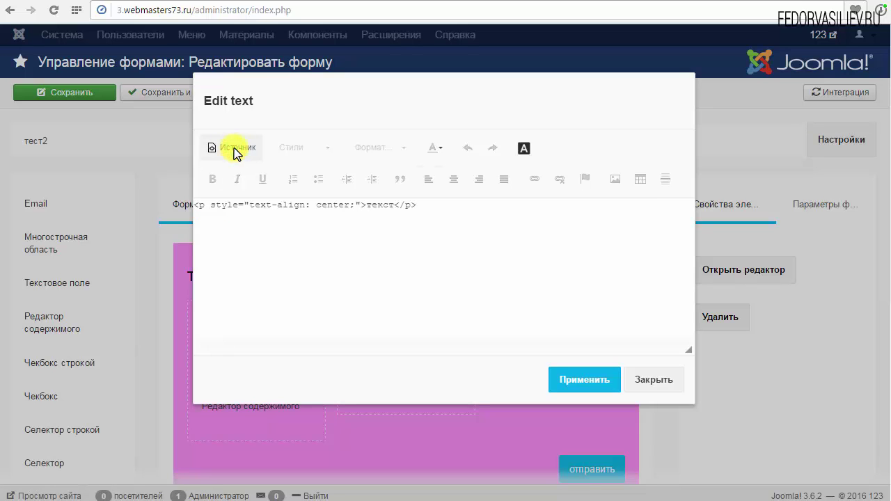
left_click_drag(360, 206, 200, 220)
left_click(271, 204)
left_click(237, 147)
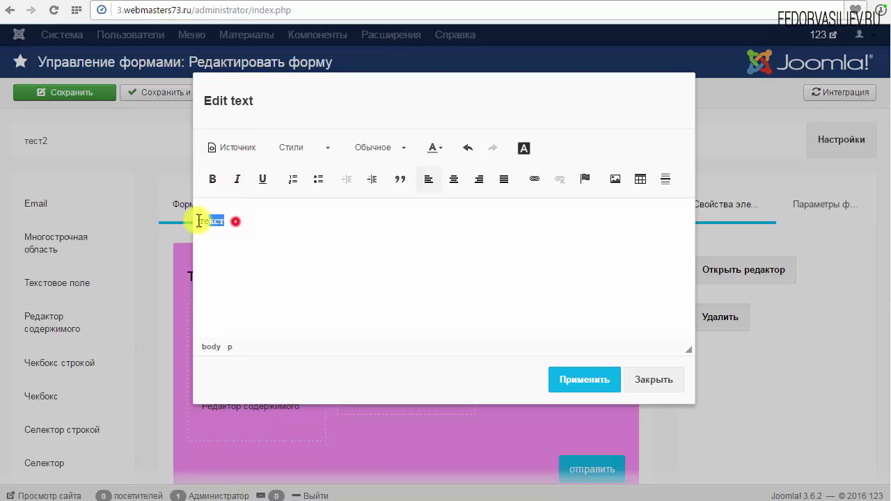
Format the word "текст" as bold, underlined and yellow
left_click(213, 179)
left_click(263, 180)
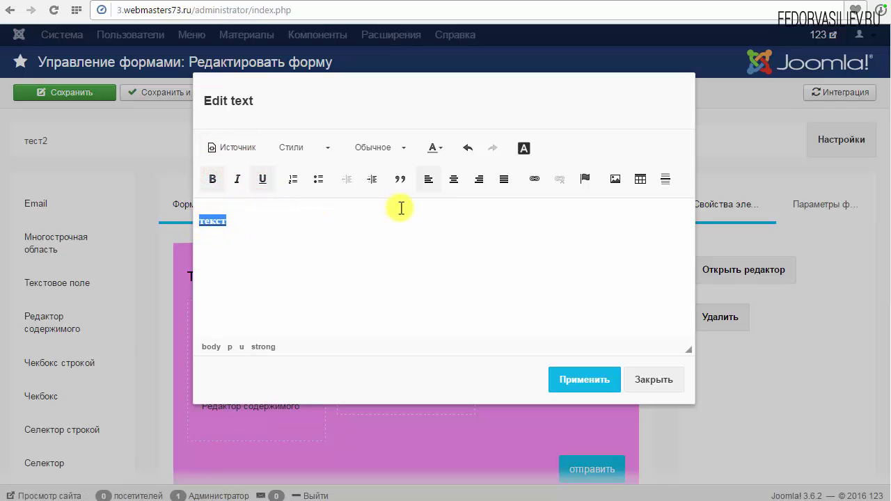
left_click(433, 147)
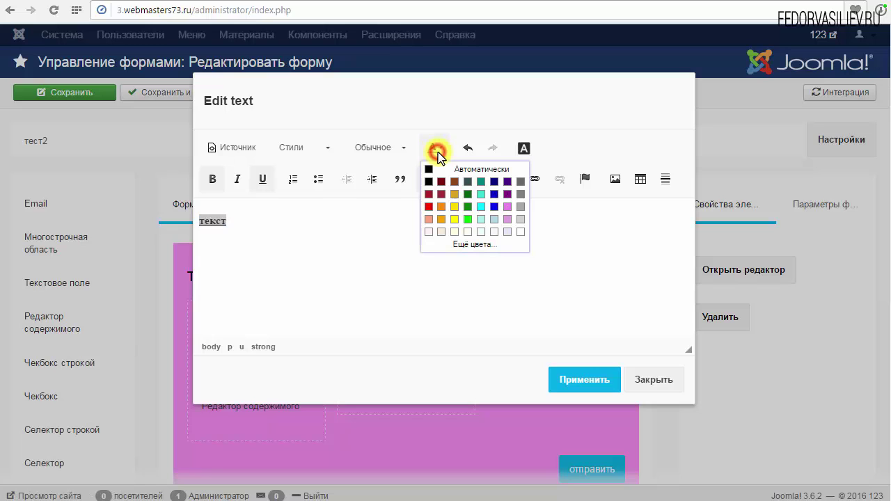
left_click(453, 206)
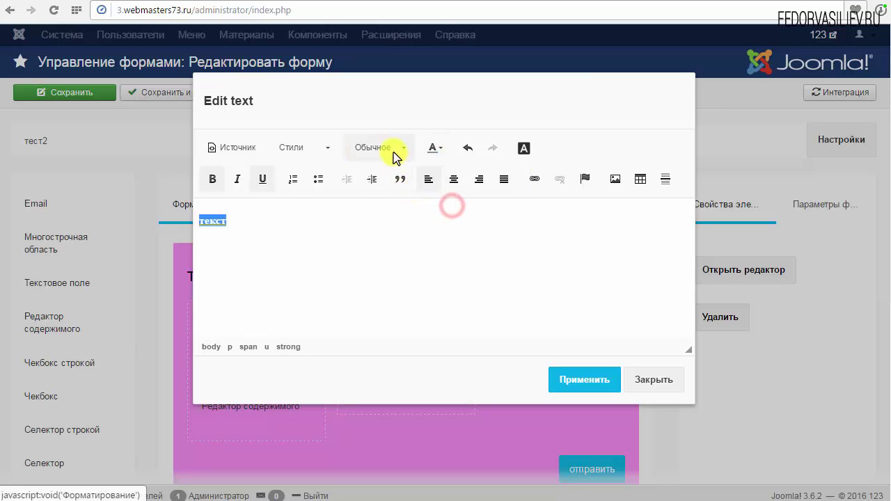
Give the word "текст" the Sample element style and apply the edited content to the form
left_click(393, 149)
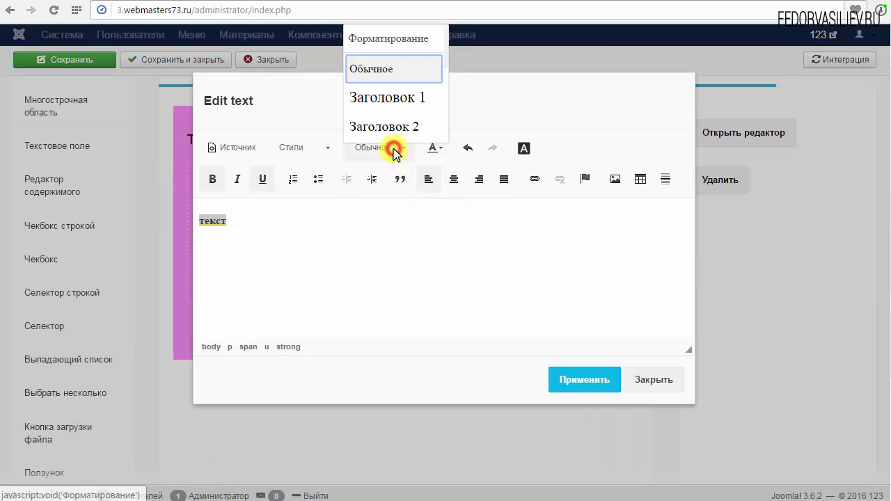
left_click(296, 149)
scroll(326, 244, "down", 2)
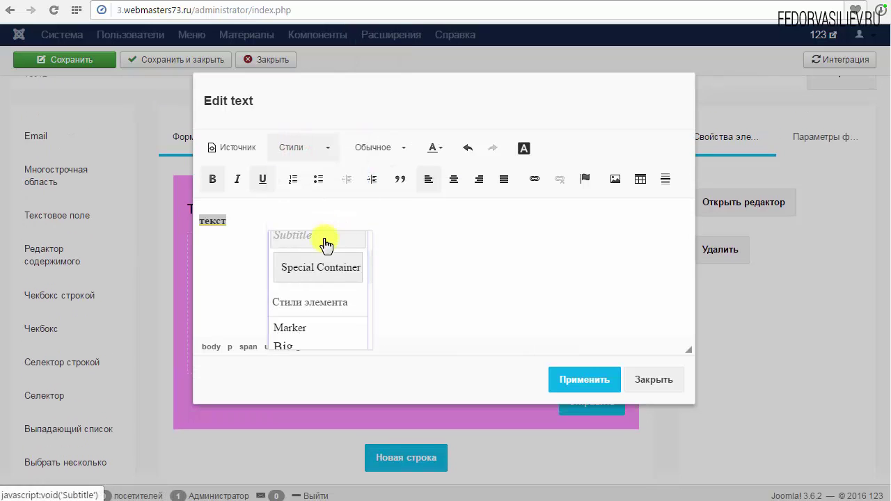
scroll(313, 306, "down", 3)
left_click(311, 303)
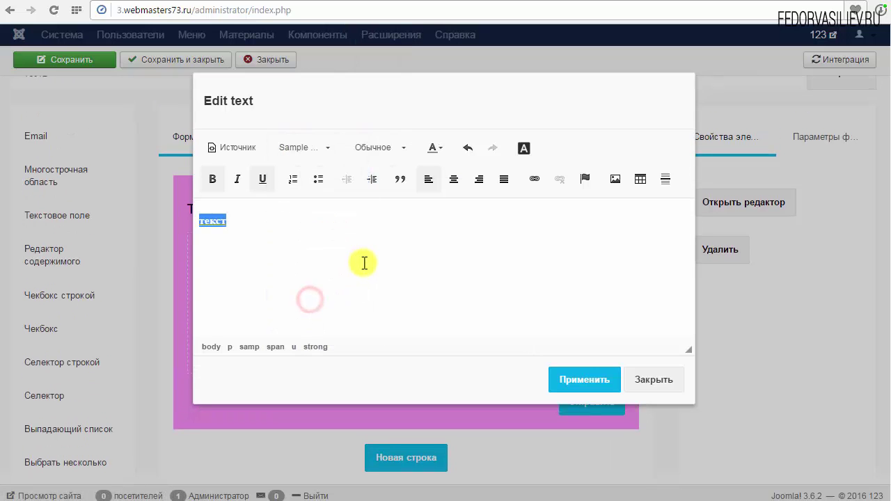
left_click(226, 235)
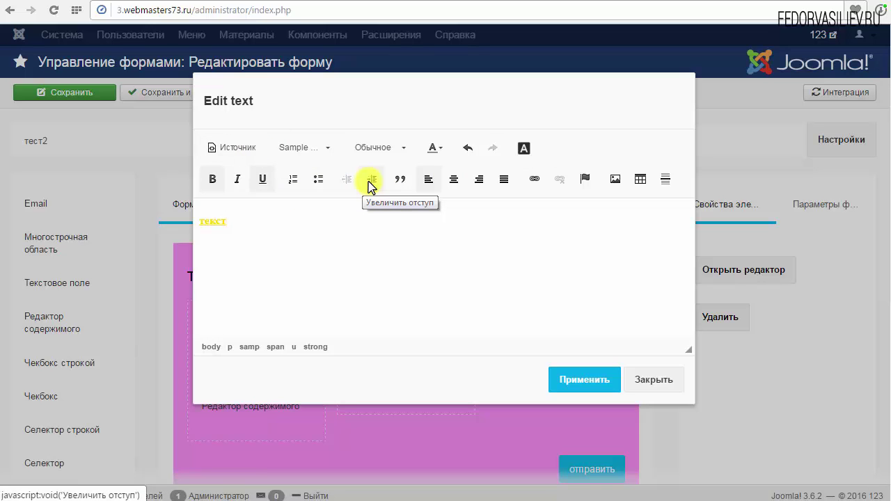
left_click(561, 383)
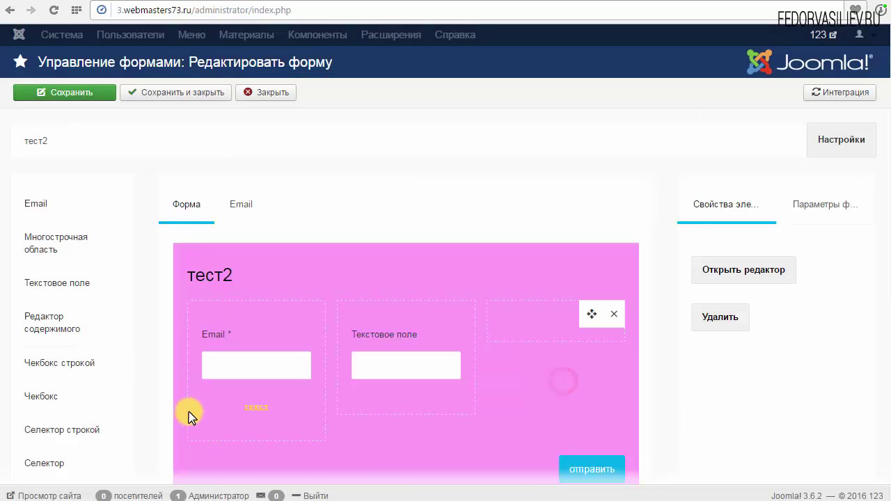
Save the form and reload the site's kontakty page to check how the styled text looks there
left_click(85, 99)
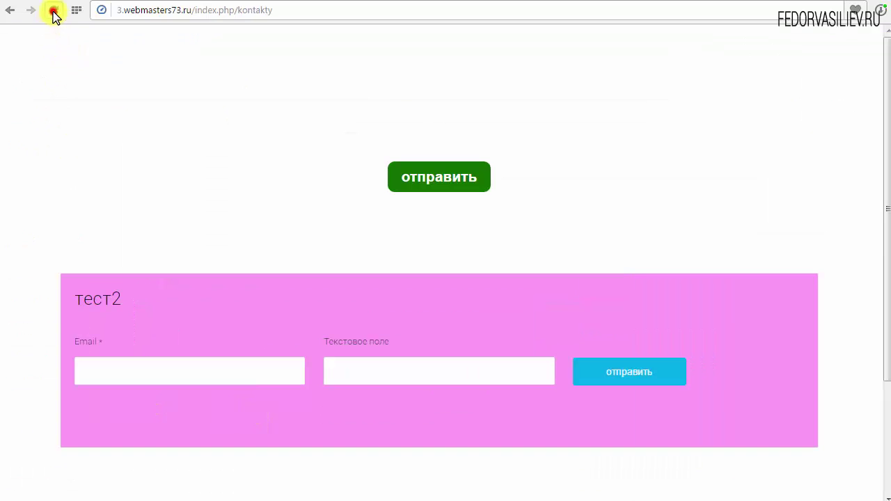
left_click(54, 11)
scroll(144, 79, "down", 2)
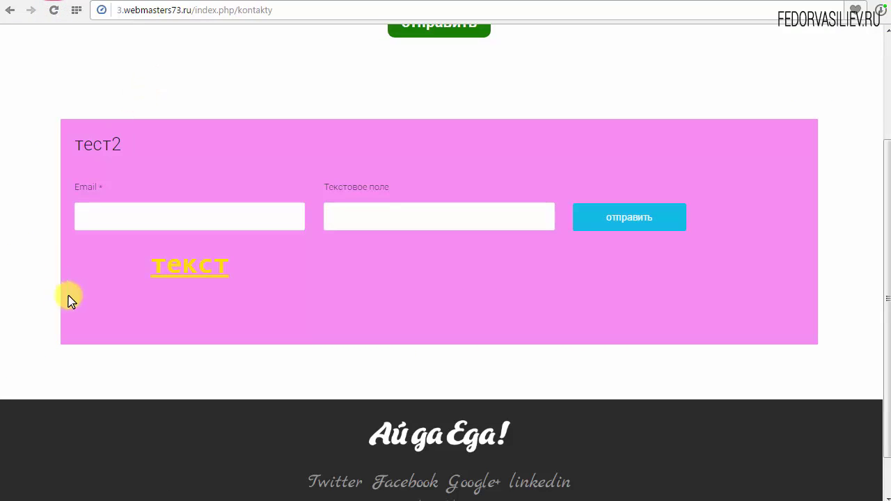
scroll(146, 358, "up", 1)
left_click_drag(134, 335, 235, 334)
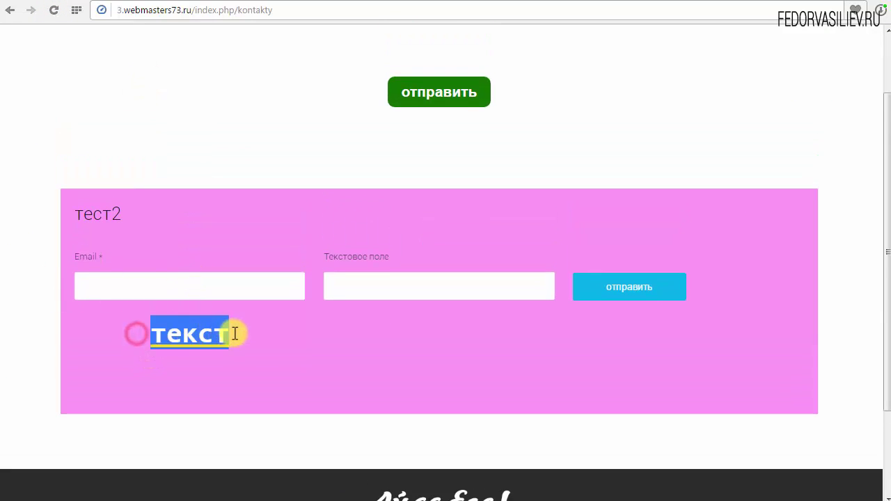
left_click(259, 348)
left_click(192, 335)
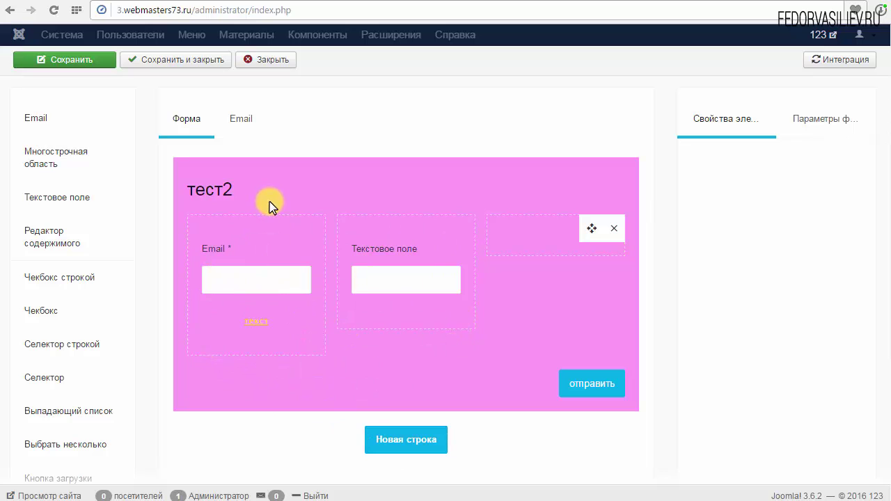
Add a new full-width row to the form and place a "Редактор содержимого" element in it
left_click(391, 442)
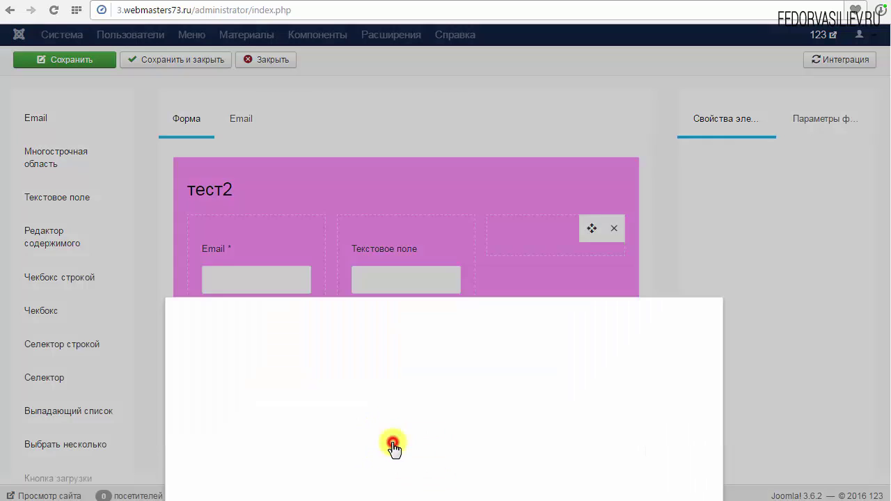
left_click(275, 163)
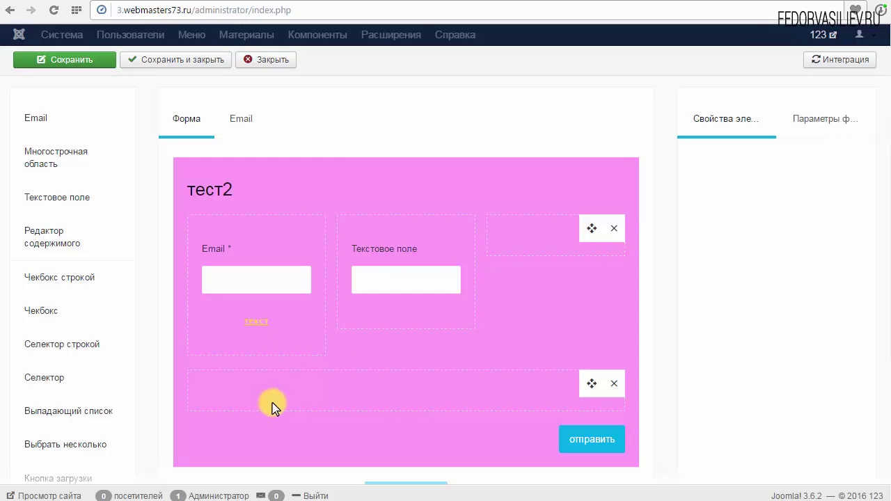
left_click_drag(58, 241, 233, 402)
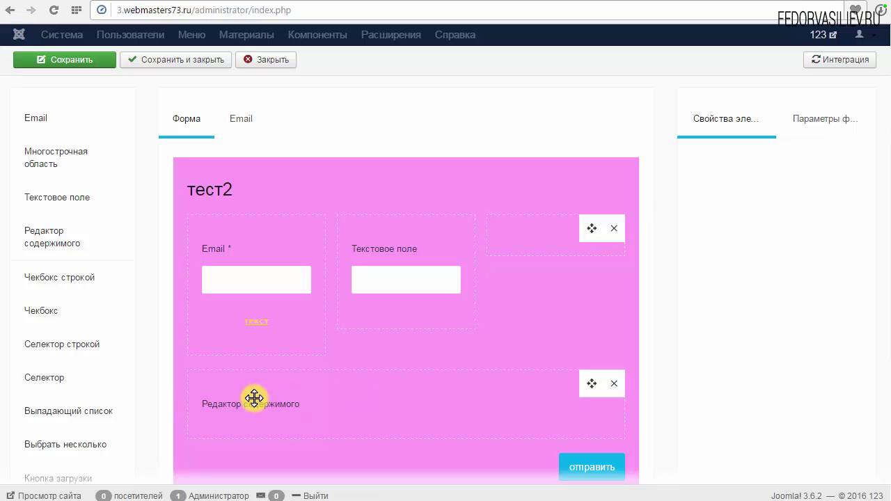
scroll(390, 403, "down", 3)
scroll(396, 315, "up", 2)
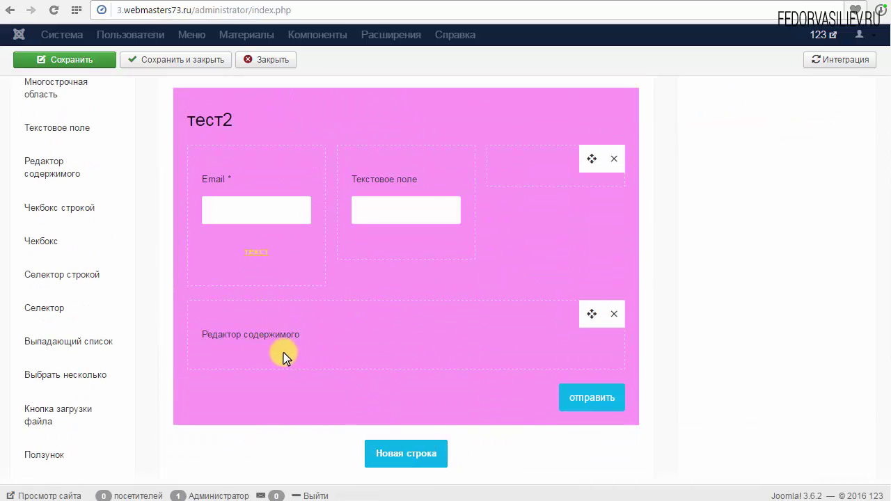
scroll(471, 388, "down", 3)
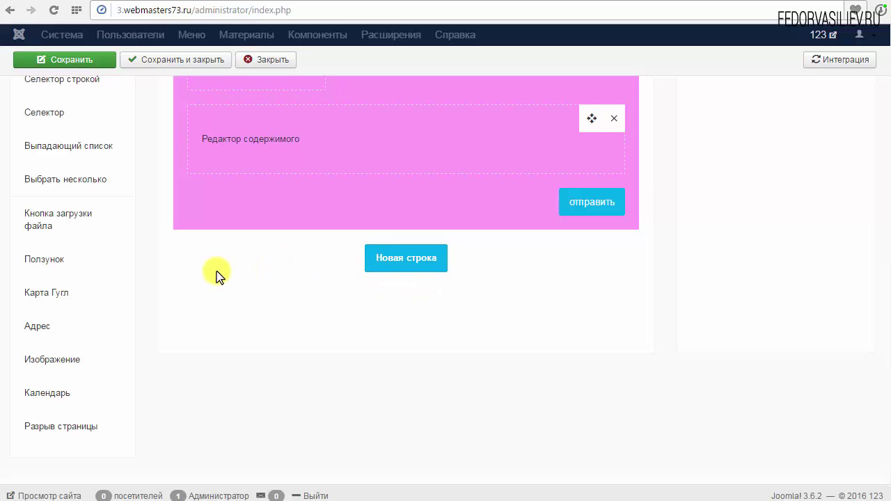
scroll(216, 275, "up", 3)
scroll(277, 367, "up", 1)
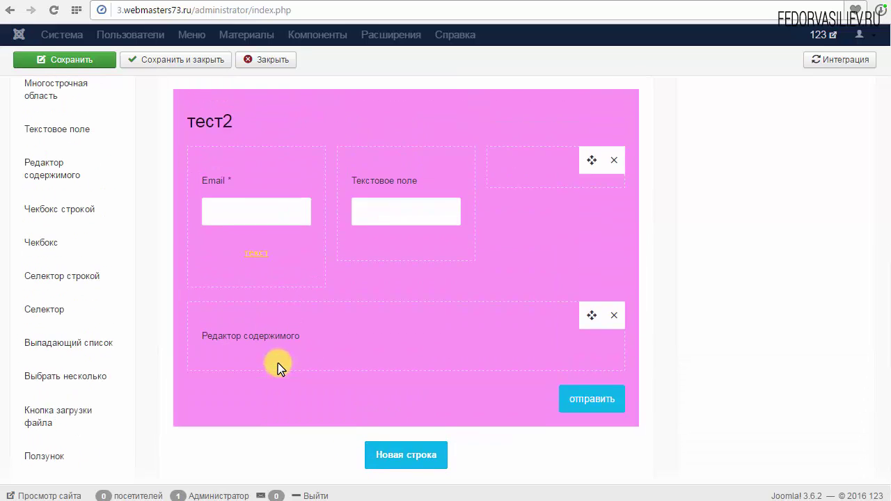
scroll(412, 446, "down", 1)
scroll(228, 342, "up", 1)
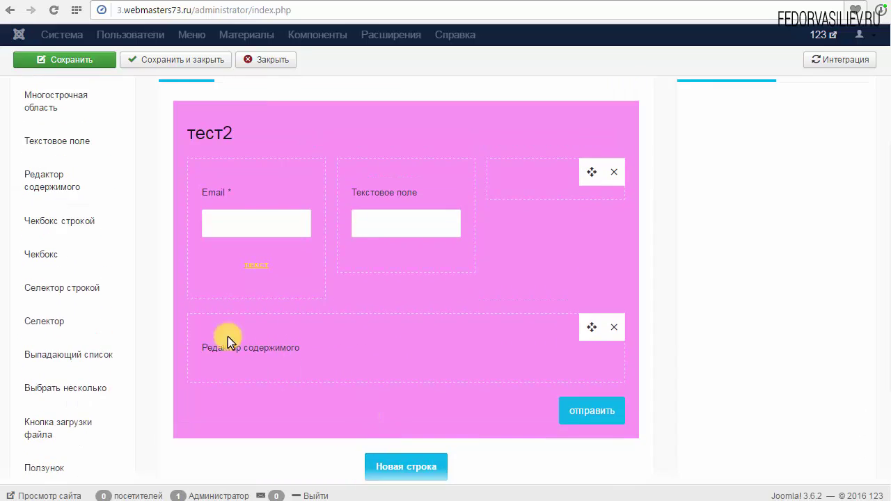
Delete the full-width row containing the second "Редактор содержимого" element and confirm the deletion
left_click(614, 328)
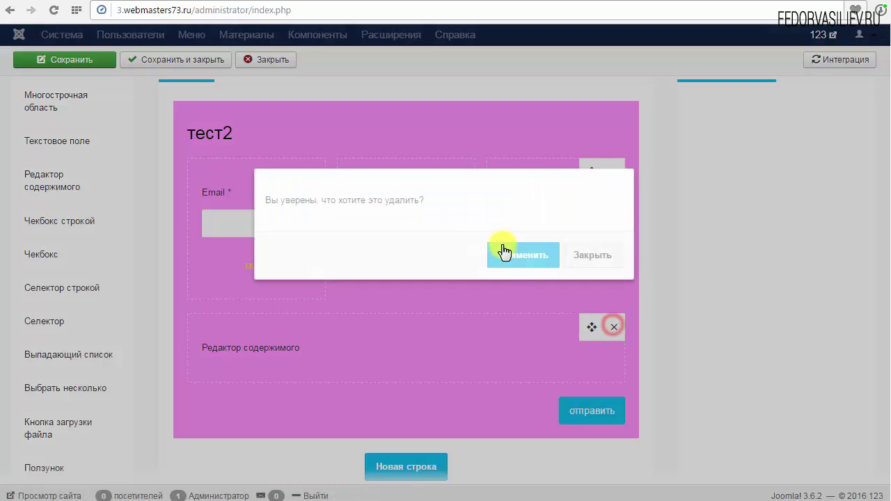
left_click(523, 255)
scroll(265, 247, "down", 3)
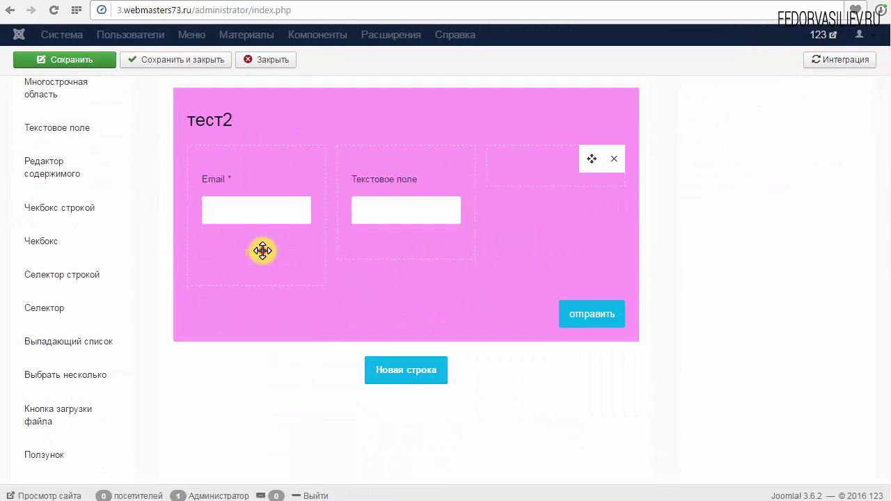
Delete the yellow "текст" element below the Email field in the first column and confirm the deletion
left_click(262, 252)
scroll(722, 287, "up", 2)
left_click(724, 304)
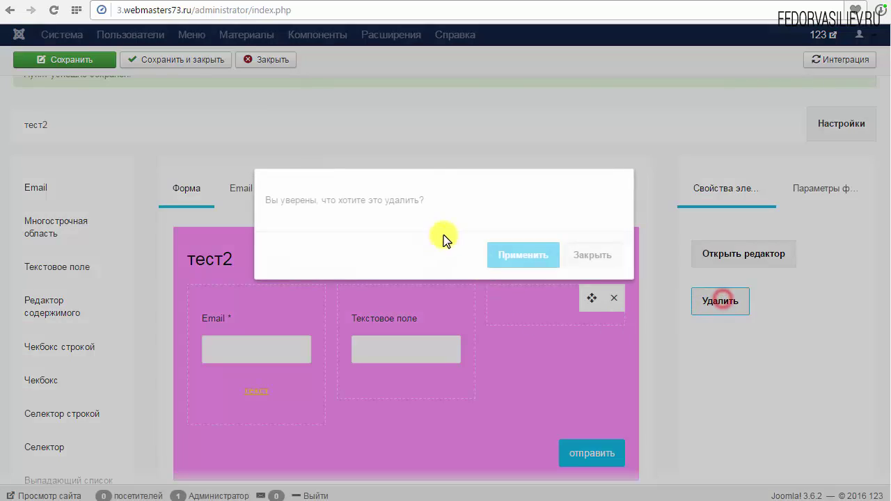
left_click(519, 254)
scroll(279, 356, "down", 2)
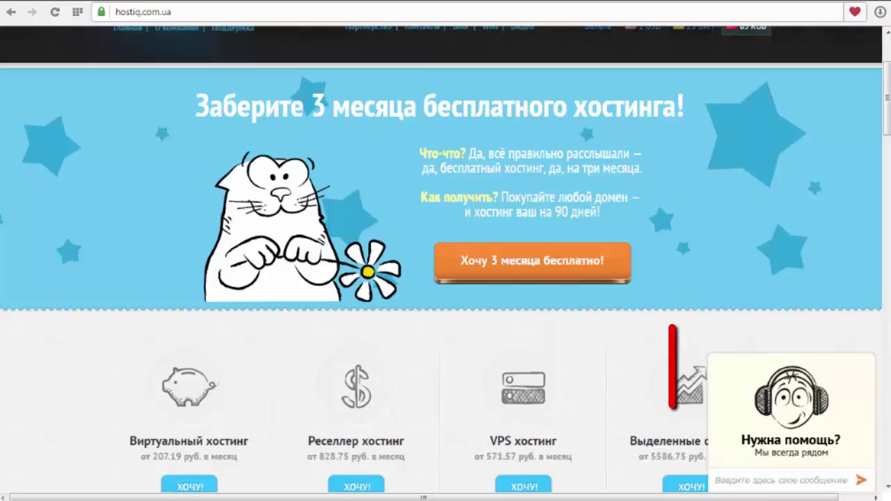
On hostiq.com.ua, look at the support chat form and examine the virtual hosting plans and features
left_click(786, 444)
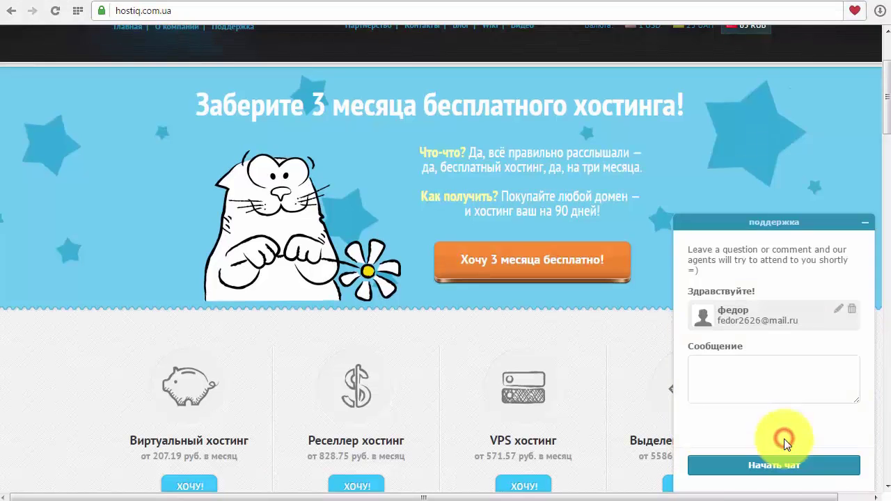
left_click(863, 225)
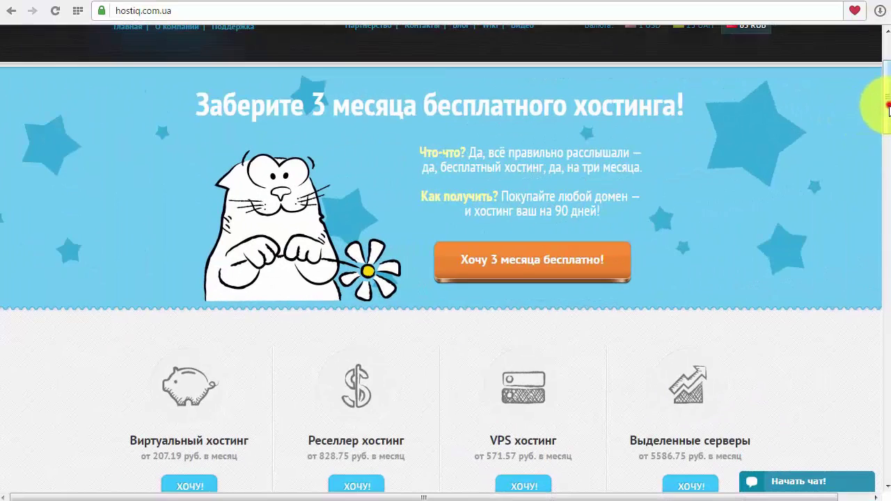
mouse_move(884, 105)
left_mouse_down()
mouse_move(888, 139)
mouse_move(889, 108)
left_mouse_up()
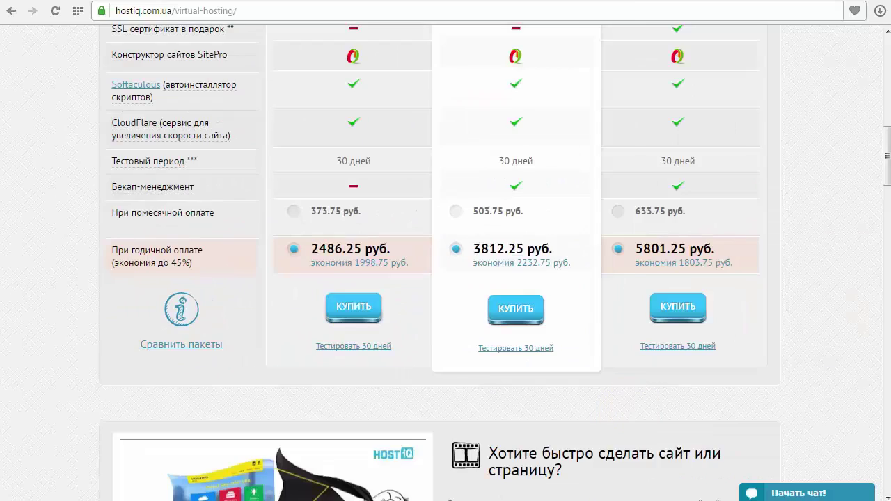
scroll(637, 428, "down", 10)
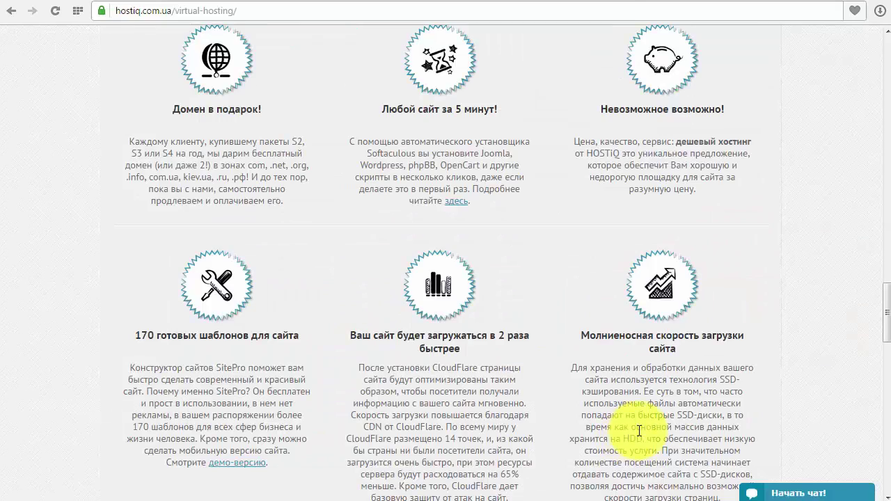